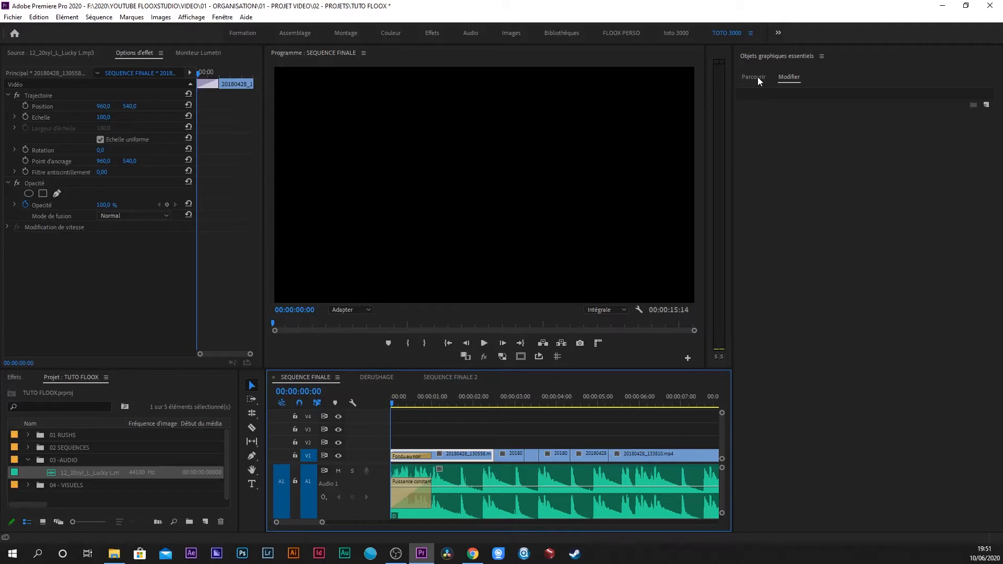
- Place the "Légende d'image en gras" graphics template on track V2 at the start of SEQUENCE FINALE and play it
{"action": "left_click", "coordinate": [758, 78]}
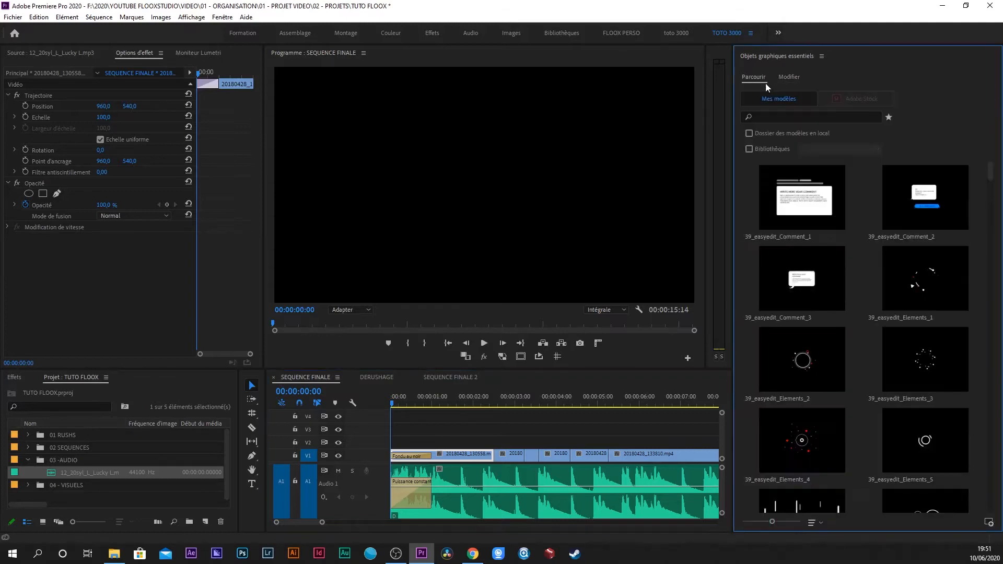
{"action": "left_click_drag", "start_coordinate": [991, 168], "coordinate": [998, 461]}
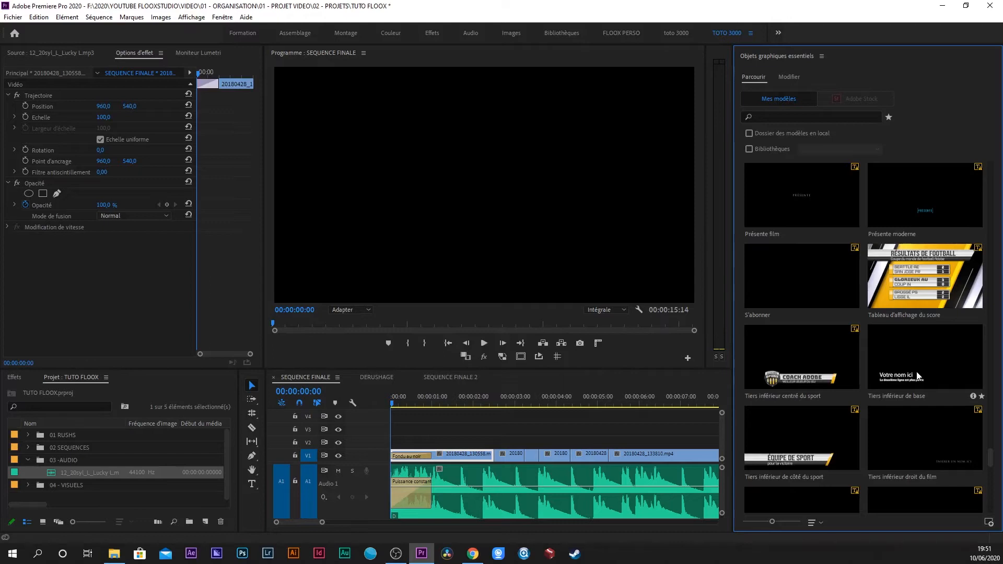
{"action": "scroll", "coordinate": [922, 365], "scroll_direction": "up", "scroll_amount": 5}
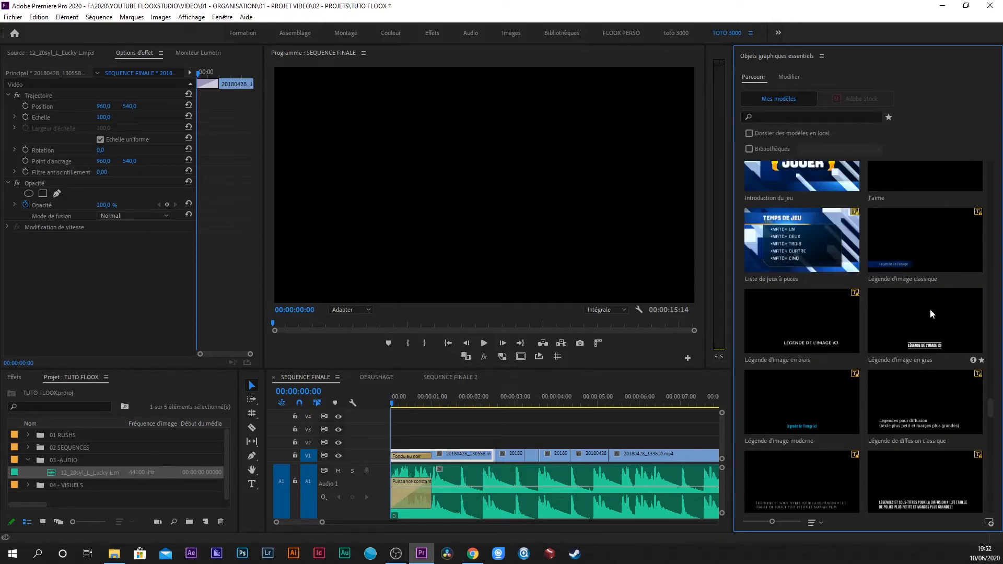
{"action": "left_click_drag", "start_coordinate": [934, 315], "coordinate": [397, 448]}
{"action": "key", "text": "space"}
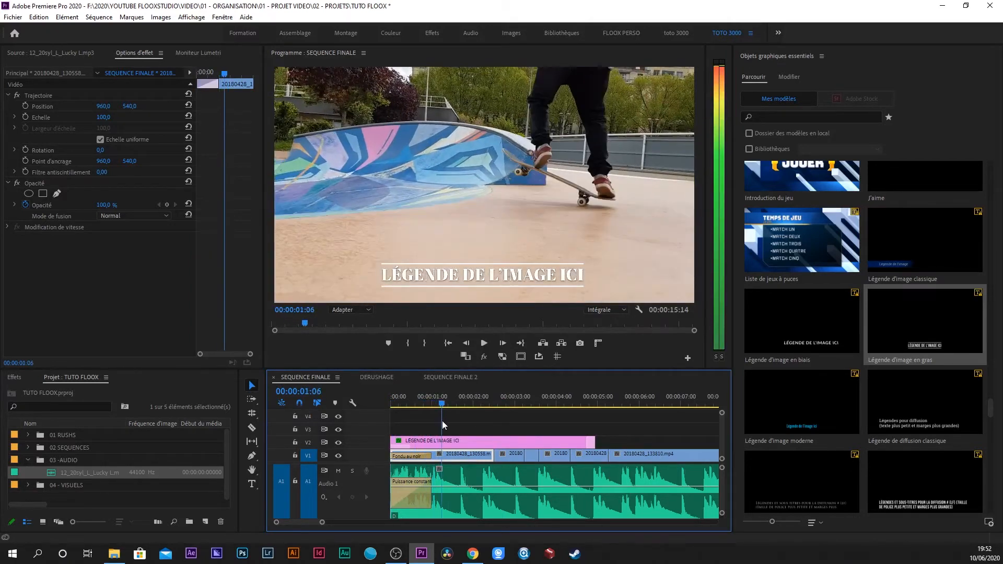
- At 00:00:00:12, replace the caption graphic's text with the skater's name followed by "SKATE IN PARIS"
{"action": "left_click_drag", "start_coordinate": [442, 403], "coordinate": [409, 416]}
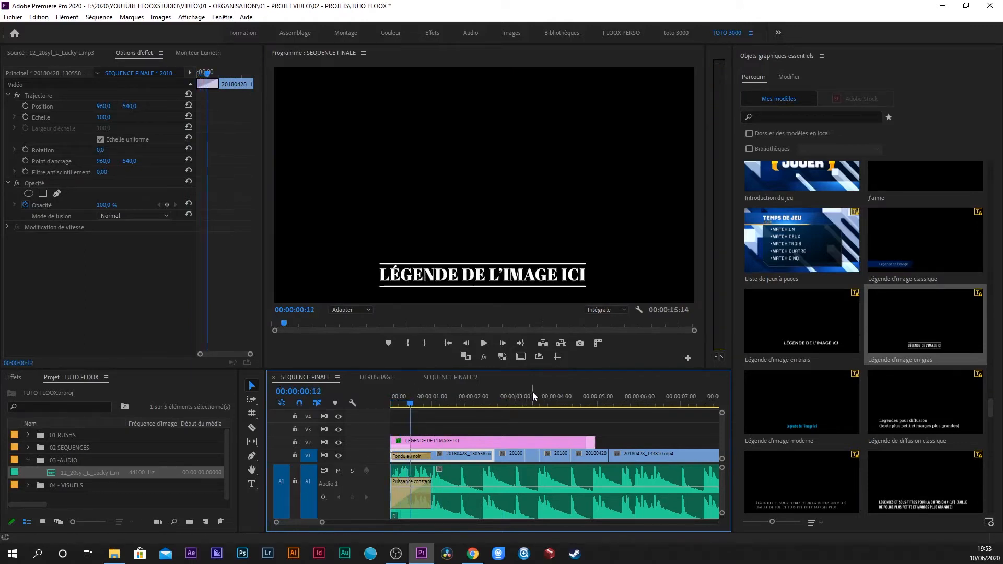
{"action": "left_click", "coordinate": [456, 442]}
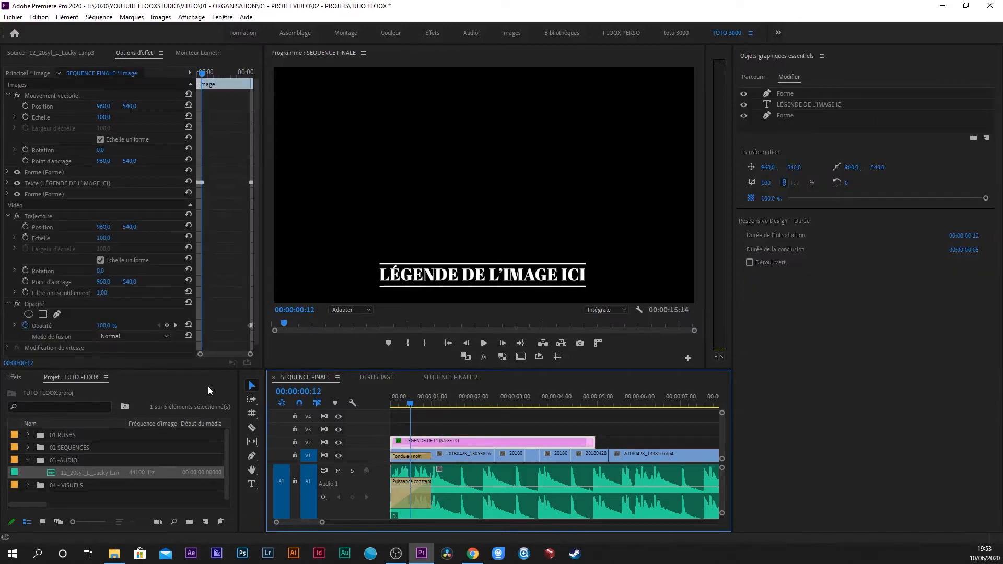
{"action": "left_click", "coordinate": [252, 484]}
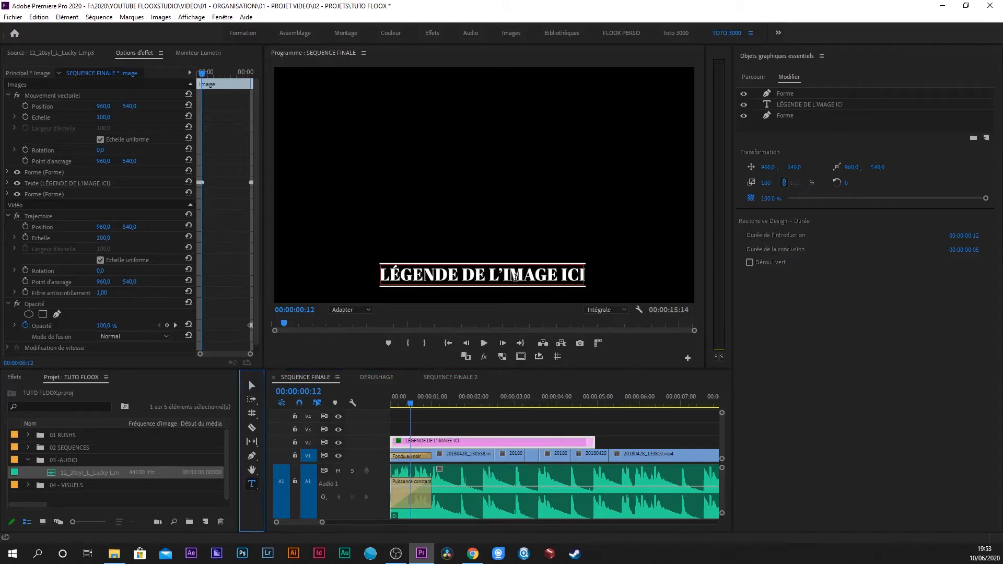
{"action": "left_click", "coordinate": [386, 275]}
{"action": "left_click", "coordinate": [443, 275]}
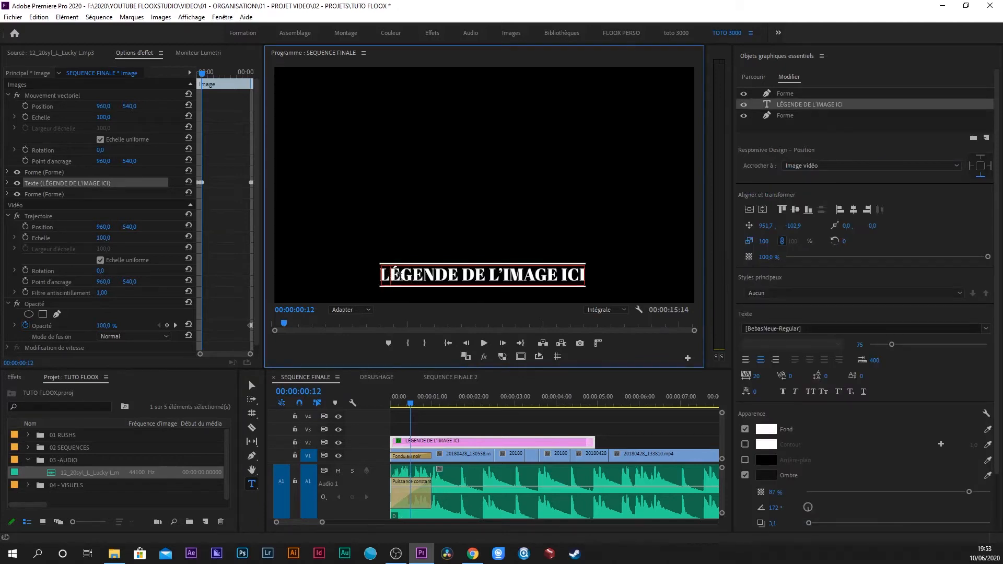
{"action": "left_click_drag", "start_coordinate": [388, 276], "coordinate": [606, 282]}
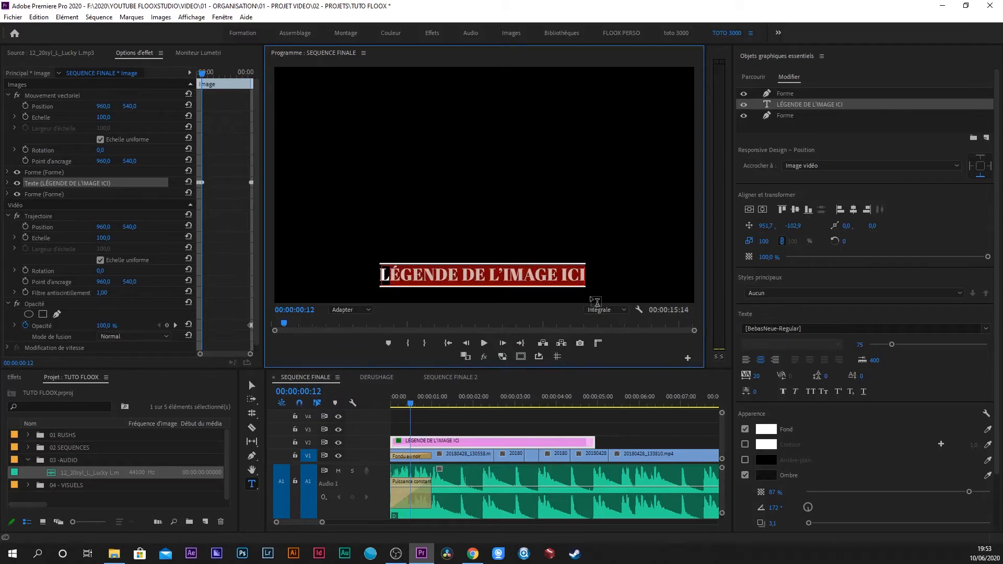
{"action": "key", "text": "BackSpace"}
{"action": "key", "text": "BackSpace"}
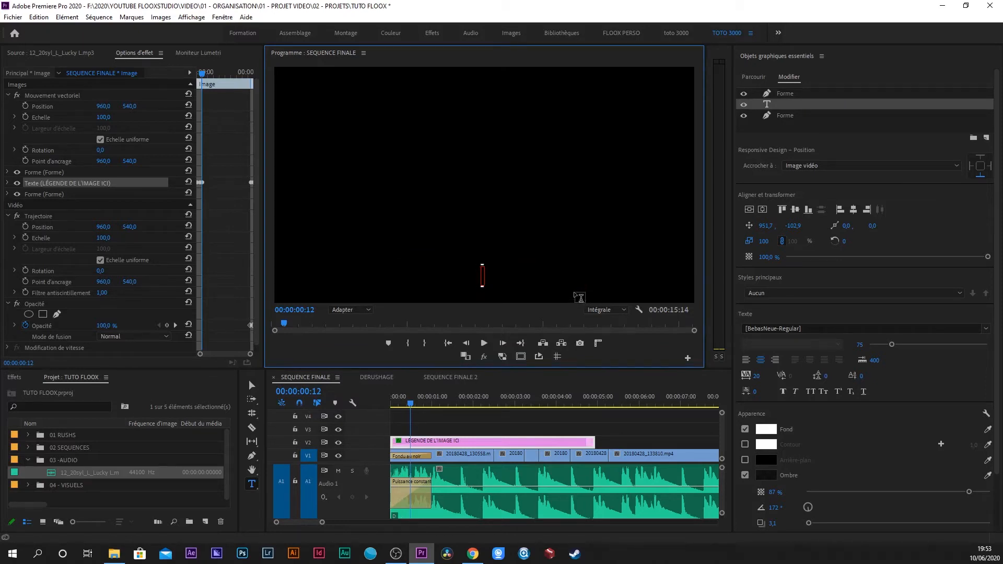
{"action": "type", "text": "WILS"}
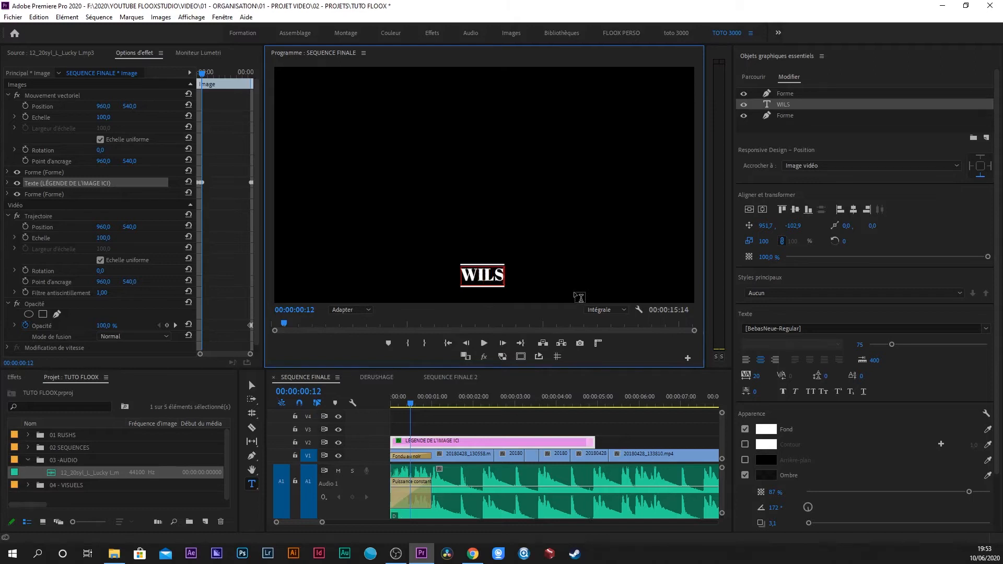
{"action": "type", "text": "KI"}
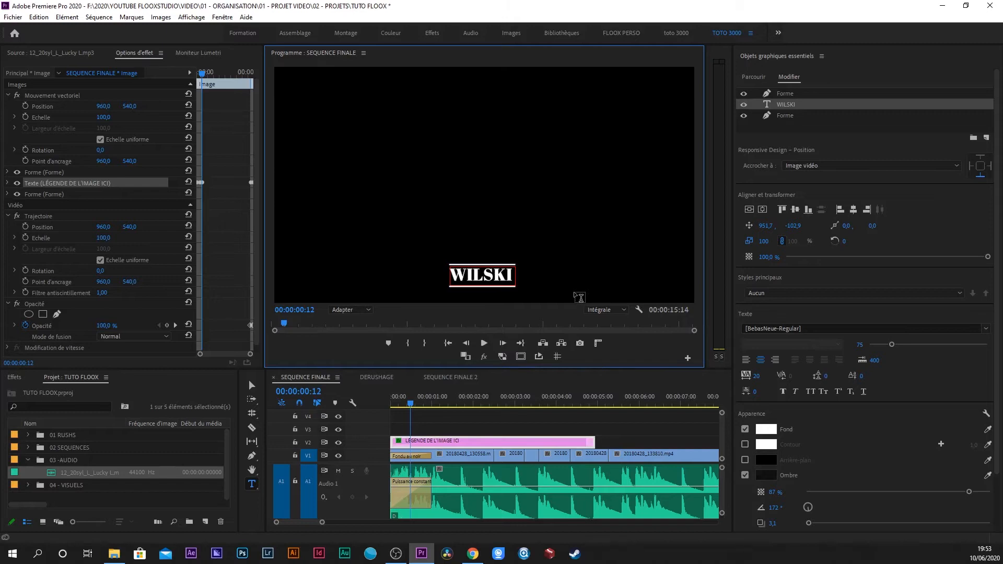
{"action": "type", "text": " SKA"}
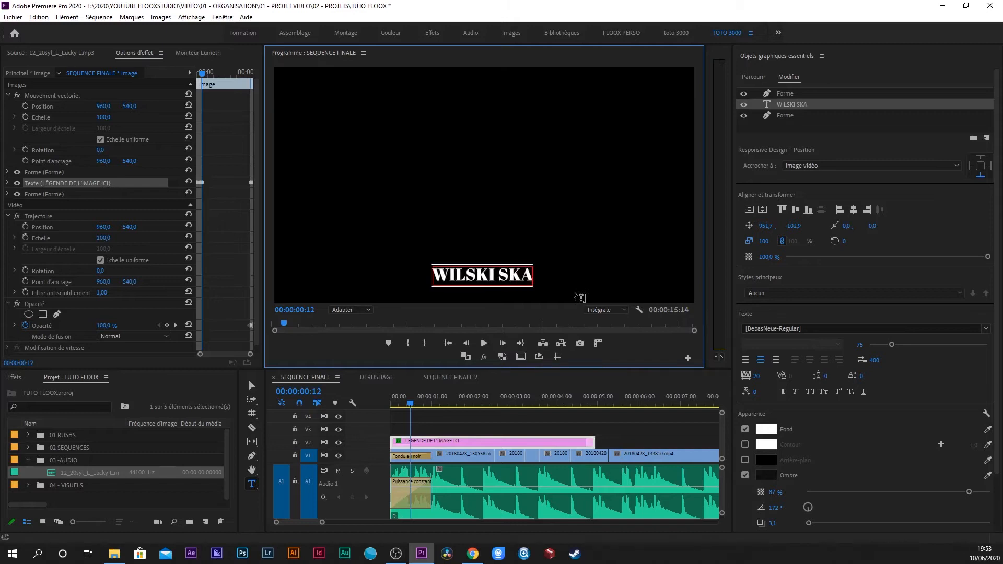
{"action": "type", "text": "TE IN"}
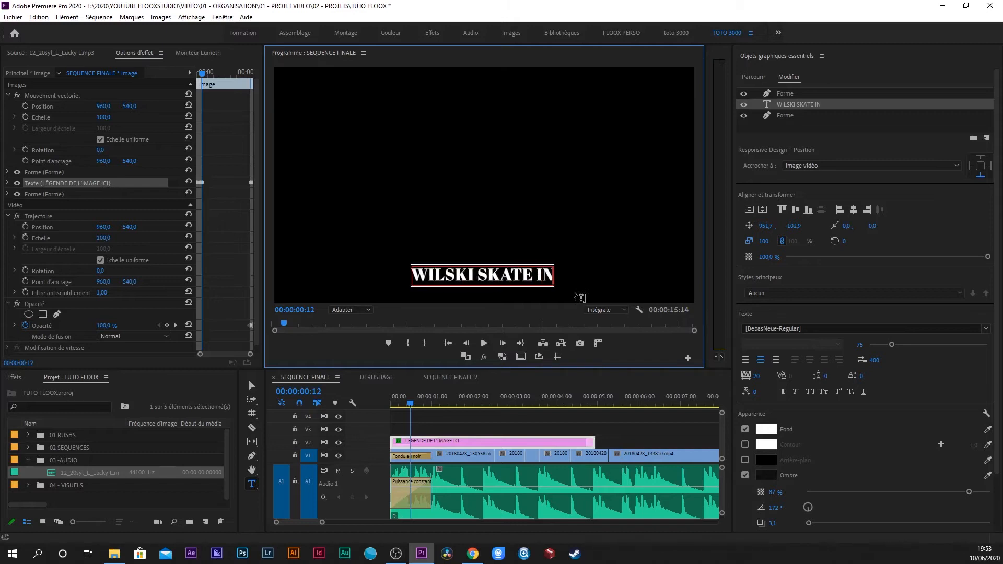
{"action": "type", "text": " PARIS"}
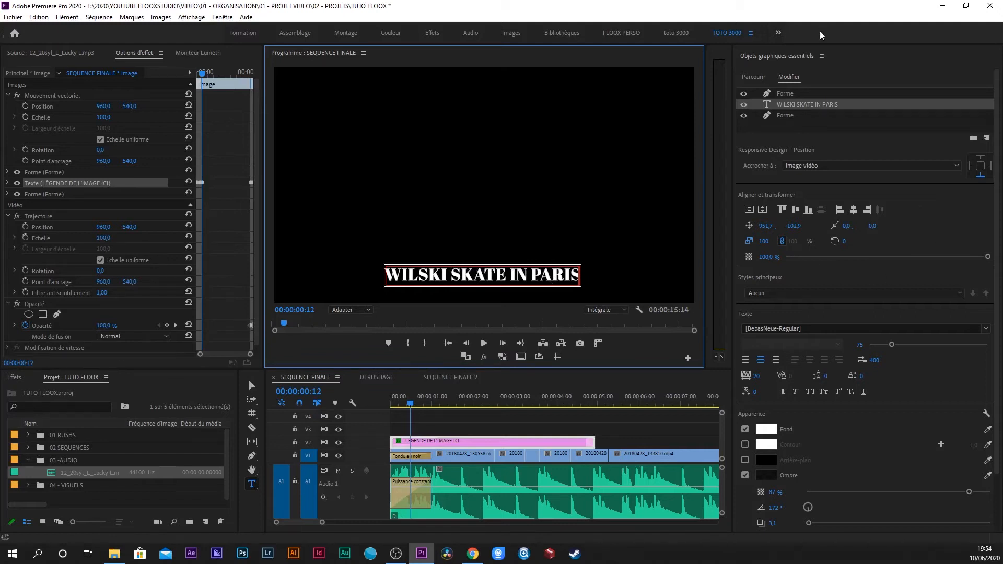
- Examine the properties of the caption graphic's text layer and its two shape layers one after another
{"action": "left_click", "coordinate": [792, 82]}
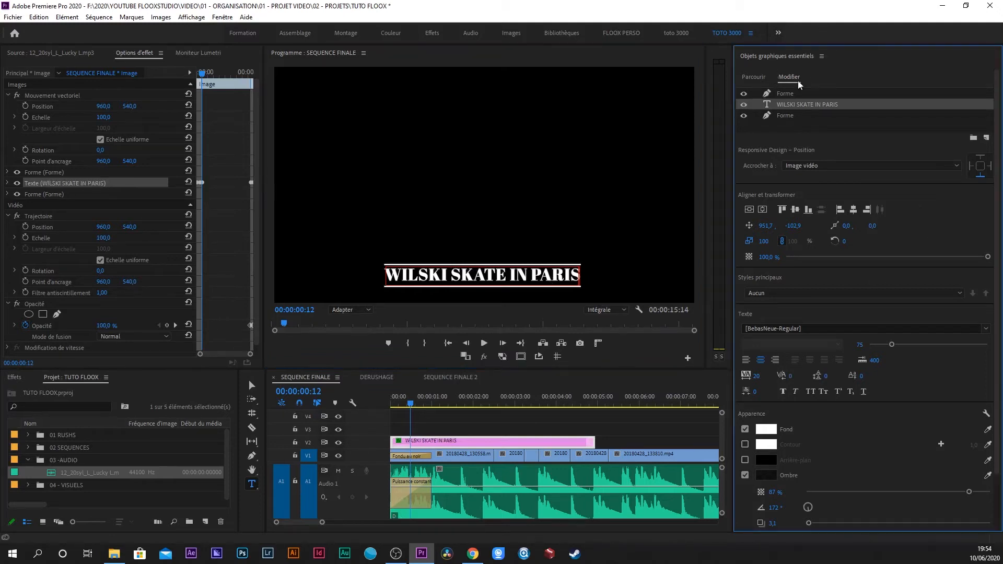
{"action": "left_click", "coordinate": [789, 94]}
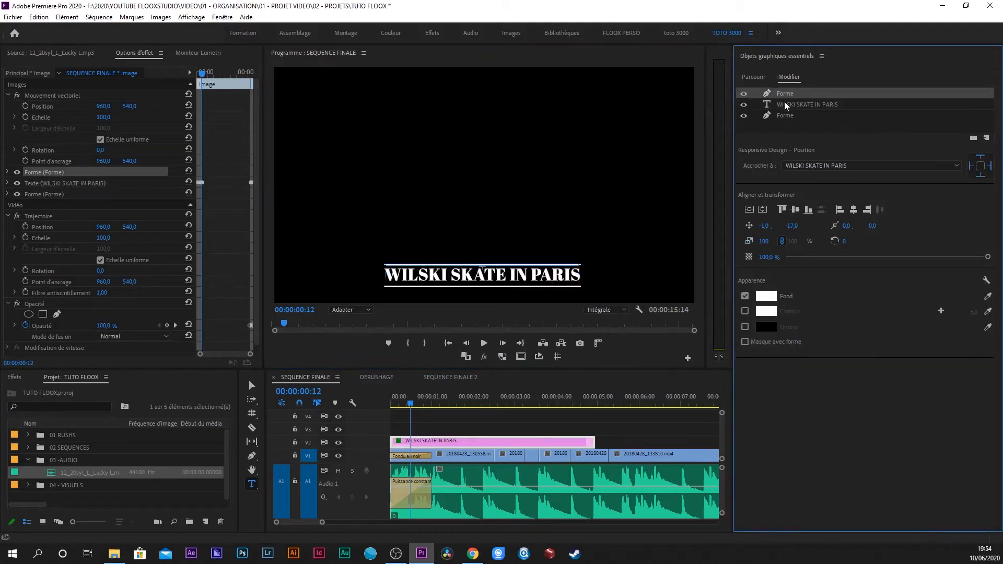
{"action": "left_click", "coordinate": [786, 104]}
{"action": "left_click", "coordinate": [788, 115]}
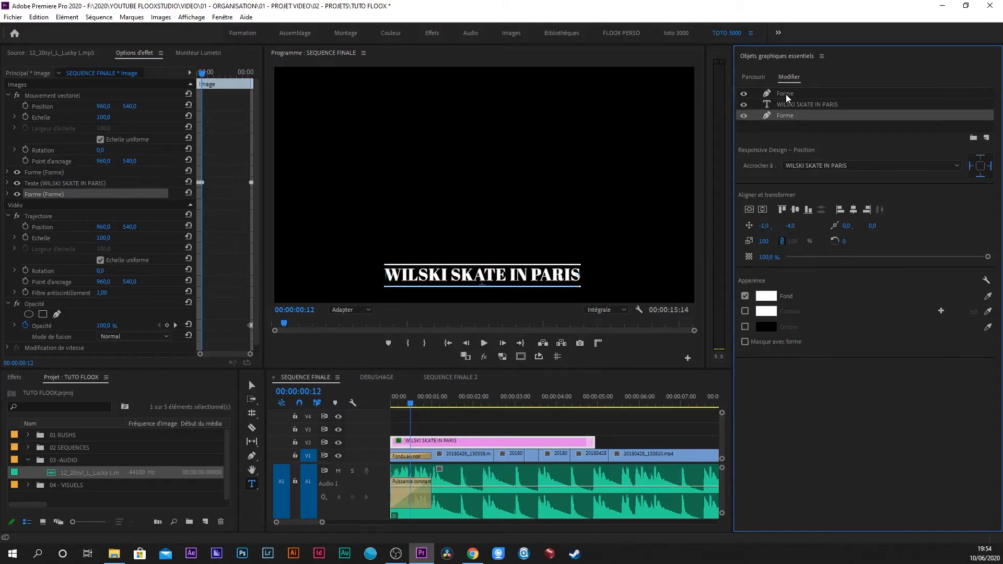
{"action": "left_click", "coordinate": [787, 94]}
{"action": "left_click", "coordinate": [789, 105]}
{"action": "left_click", "coordinate": [781, 114]}
{"action": "left_click", "coordinate": [790, 105]}
{"action": "left_click", "coordinate": [784, 95]}
{"action": "left_click", "coordinate": [787, 106]}
{"action": "left_click", "coordinate": [783, 114]}
{"action": "left_click", "coordinate": [786, 104]}
{"action": "left_click", "coordinate": [785, 95]}
{"action": "left_click", "coordinate": [784, 113]}
{"action": "left_click", "coordinate": [786, 104]}
{"action": "left_click", "coordinate": [785, 95]}
{"action": "left_click", "coordinate": [787, 105]}
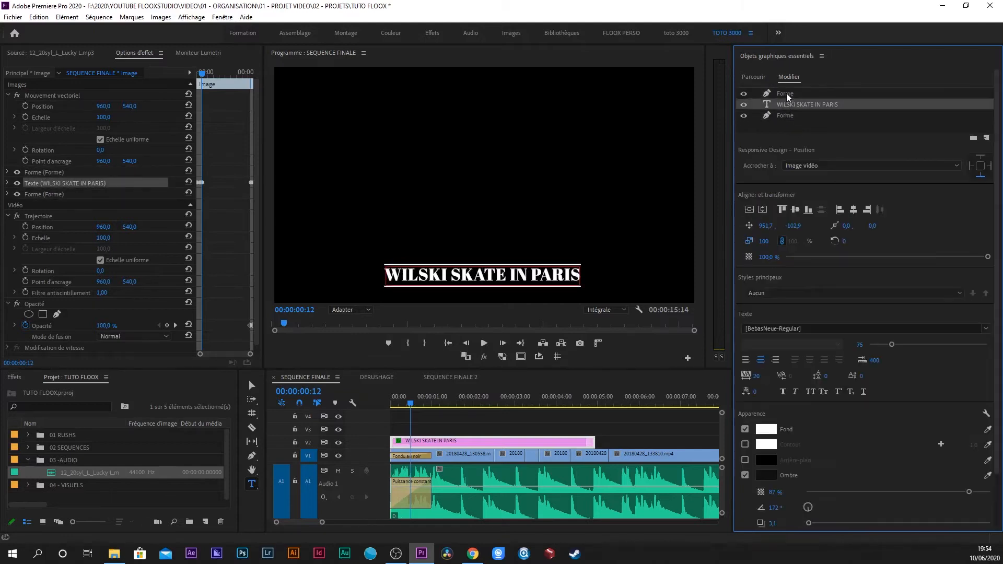
{"action": "left_click", "coordinate": [787, 97]}
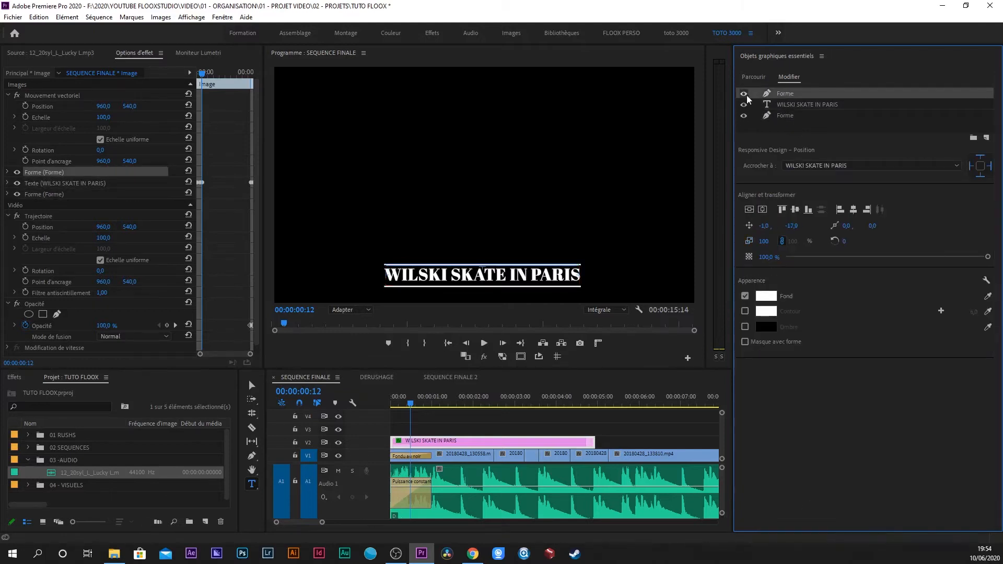
- Hide and show again each of the caption graphic's three layers to identify the element it controls
{"action": "left_click", "coordinate": [745, 96]}
{"action": "left_click", "coordinate": [744, 96]}
{"action": "left_click", "coordinate": [745, 96]}
{"action": "left_click", "coordinate": [745, 96]}
{"action": "left_click", "coordinate": [744, 95]}
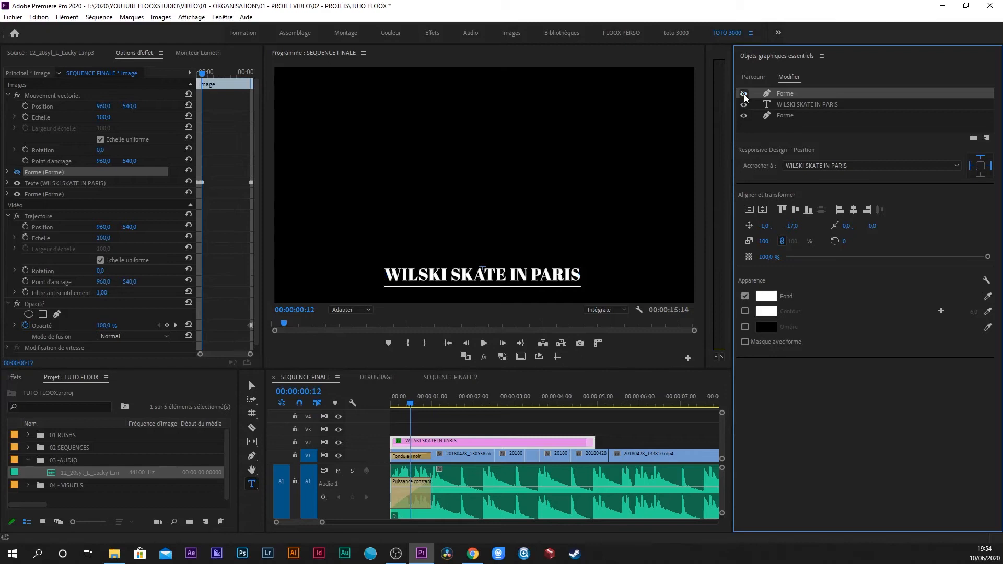
{"action": "left_click", "coordinate": [745, 96]}
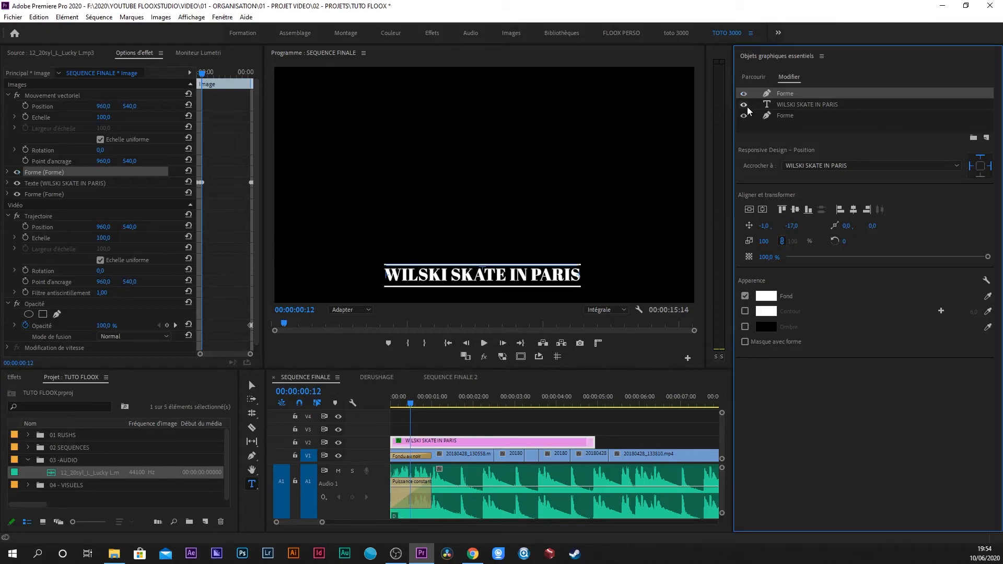
{"action": "left_click", "coordinate": [744, 105]}
{"action": "left_click", "coordinate": [744, 105]}
{"action": "left_click", "coordinate": [744, 115]}
{"action": "left_click", "coordinate": [744, 115]}
{"action": "left_click", "coordinate": [744, 115]}
{"action": "left_click", "coordinate": [744, 115]}
- Review the caption graphic's three layers once more, along with the layer types offered for a new layer
{"action": "left_click", "coordinate": [799, 107]}
{"action": "left_click", "coordinate": [784, 92]}
{"action": "left_click", "coordinate": [781, 111]}
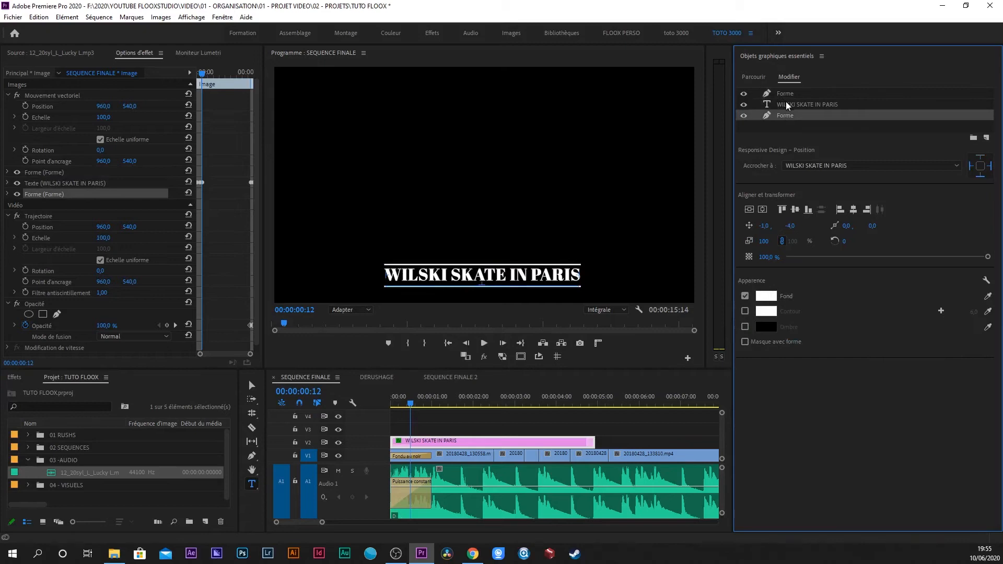
{"action": "left_click", "coordinate": [788, 106]}
{"action": "left_click", "coordinate": [788, 96]}
{"action": "left_click", "coordinate": [791, 107]}
{"action": "left_click", "coordinate": [788, 117]}
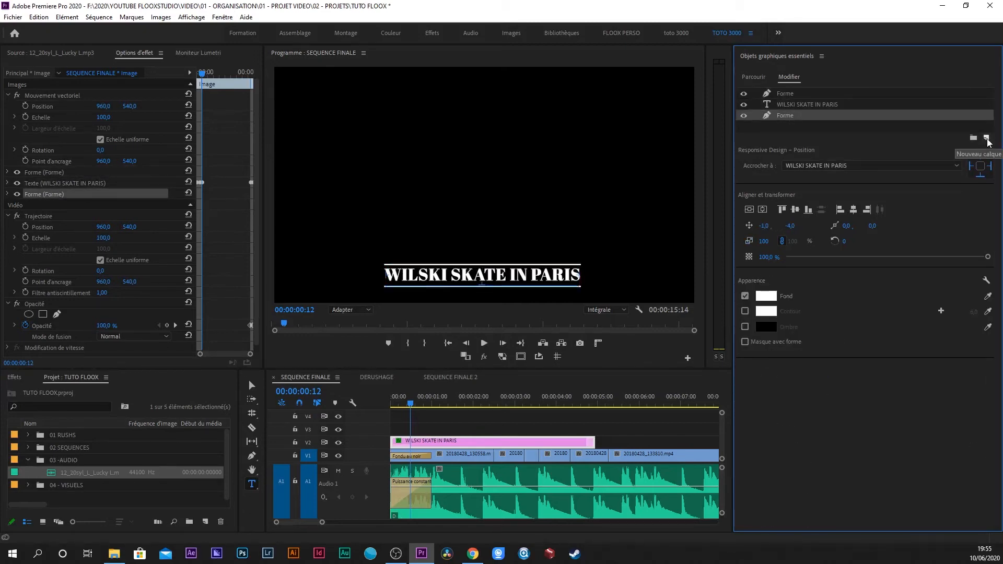
{"action": "left_click", "coordinate": [987, 138]}
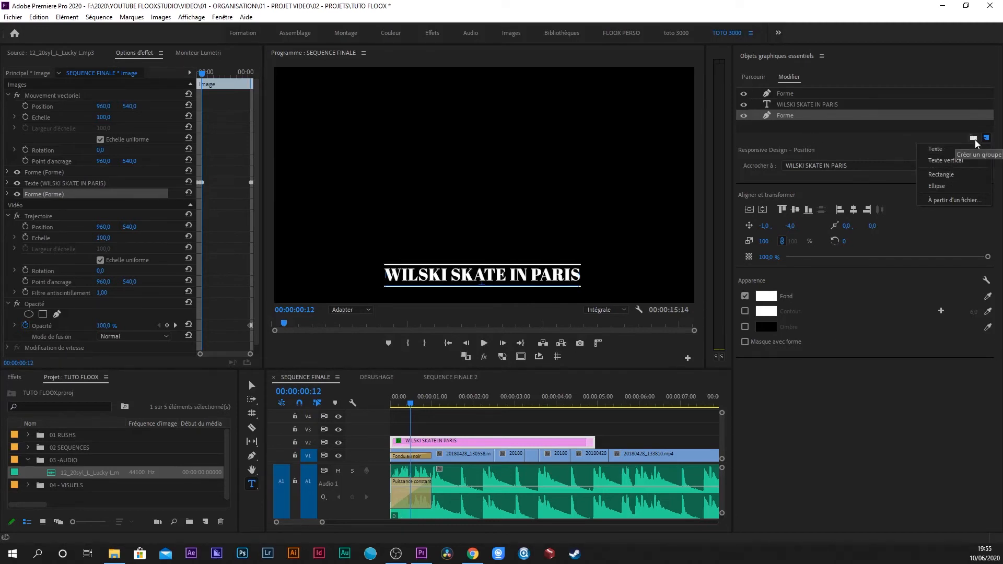
{"action": "left_click", "coordinate": [821, 297]}
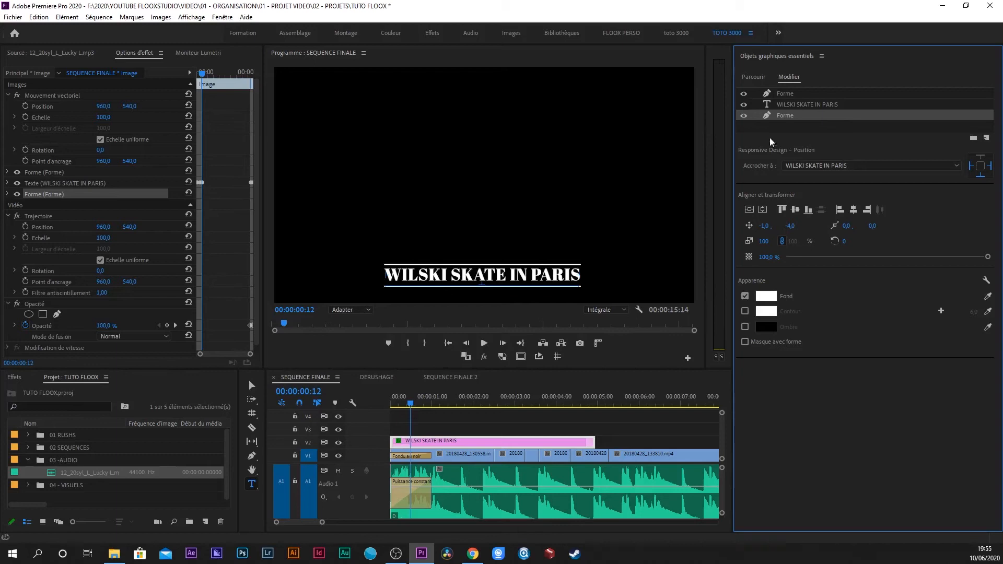
- Set the caption text's font to Uni Sans and its tracking to 286
{"action": "left_click", "coordinate": [807, 104]}
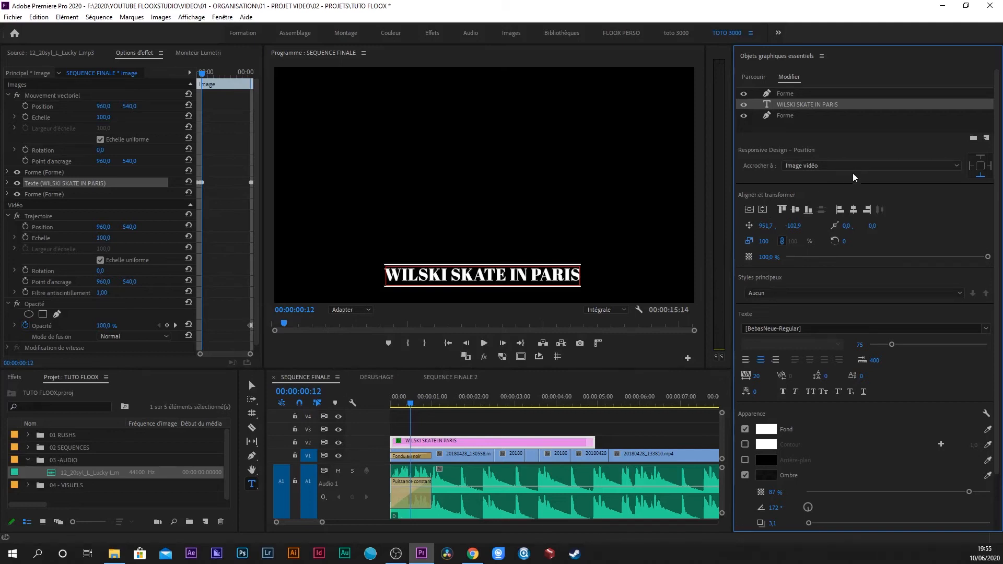
{"action": "scroll", "coordinate": [846, 193], "scroll_direction": "down", "scroll_amount": 1}
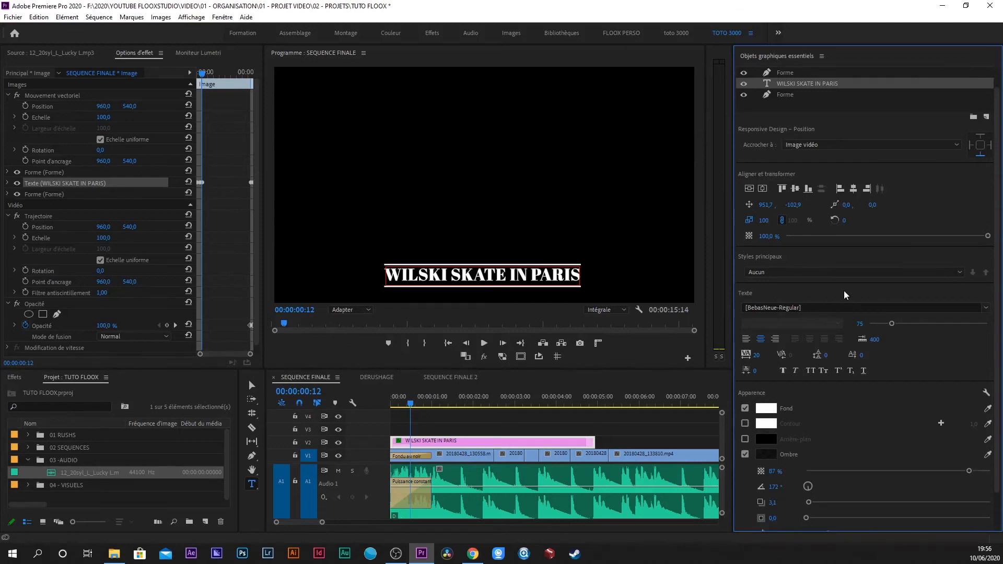
{"action": "left_click", "coordinate": [987, 308]}
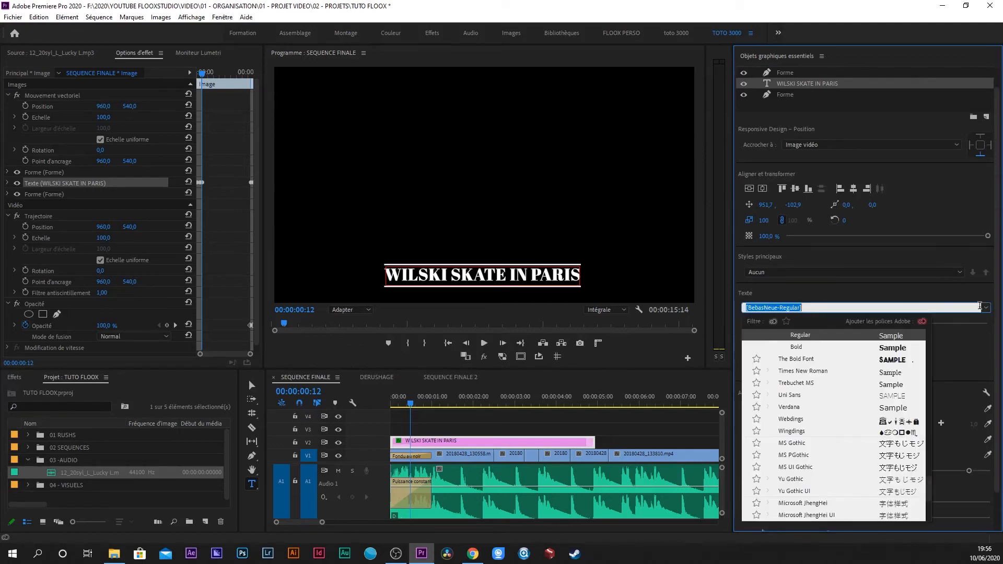
{"action": "left_click", "coordinate": [790, 395]}
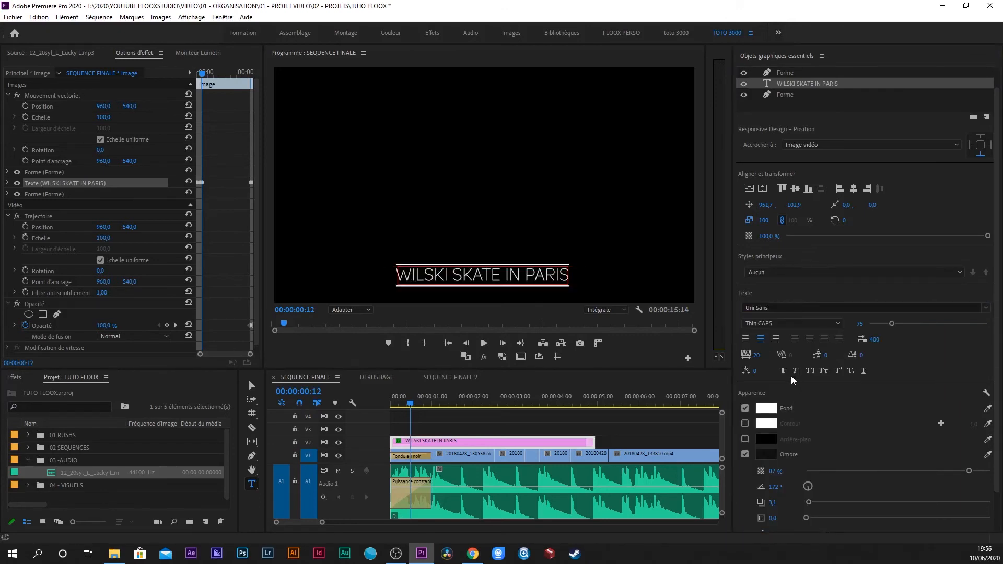
{"action": "left_click_drag", "start_coordinate": [758, 360], "coordinate": [898, 359]}
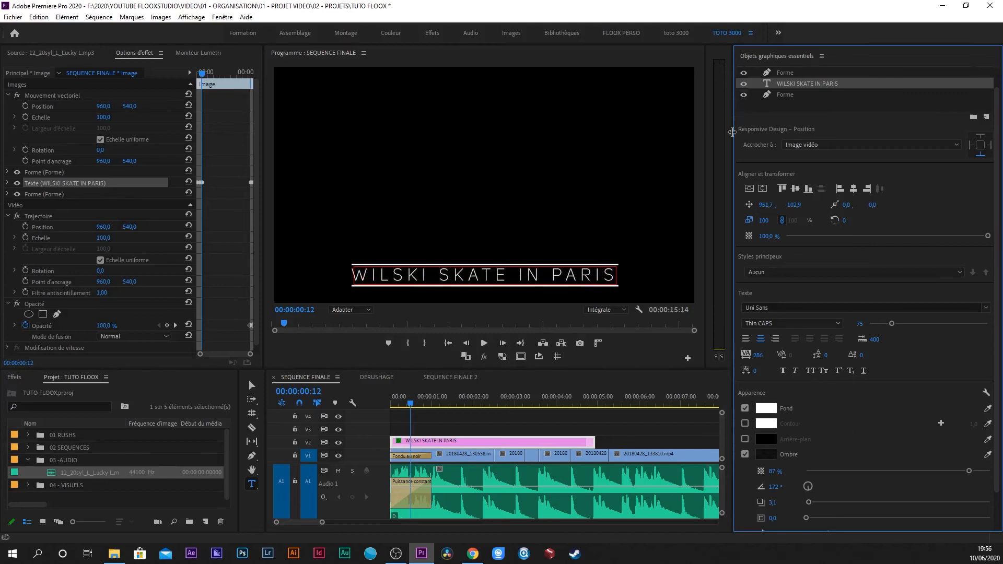
- Set the caption text's fill colour to blue 1B64A2
{"action": "scroll", "coordinate": [840, 296], "scroll_direction": "down", "scroll_amount": 1}
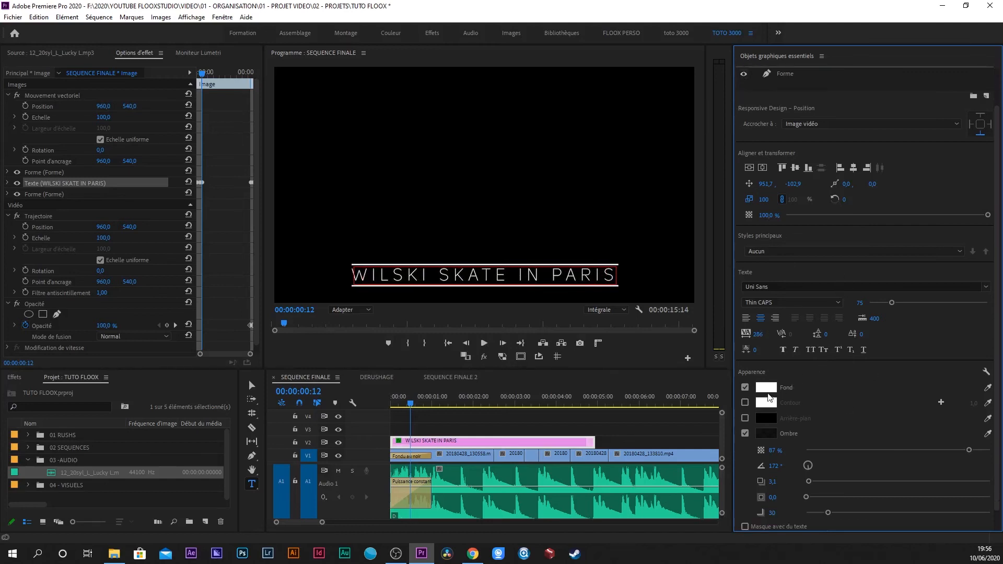
{"action": "left_click", "coordinate": [770, 391]}
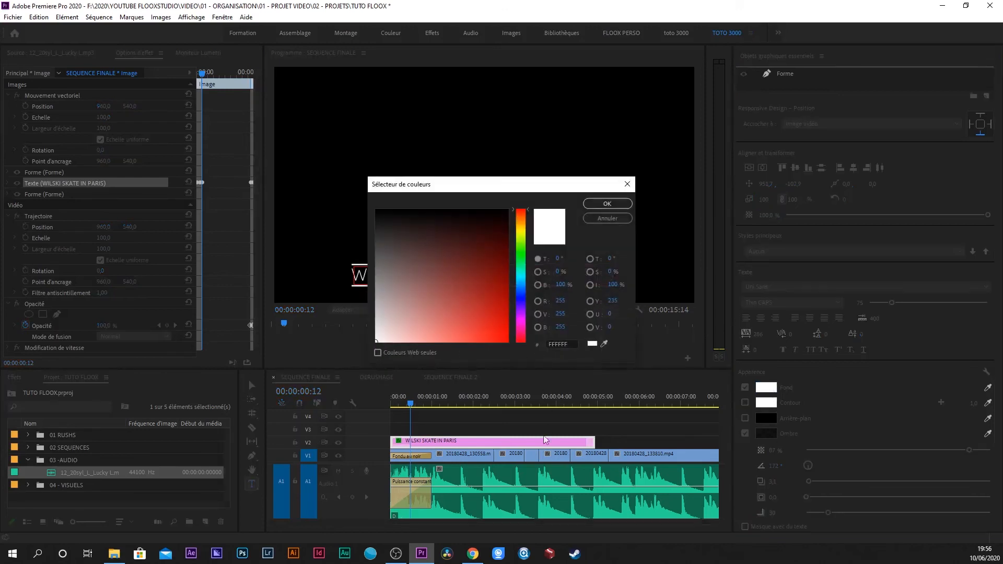
{"action": "mouse_move", "coordinate": [520, 274]}
{"action": "left_mouse_down"}
{"action": "mouse_move", "coordinate": [520, 286]}
{"action": "mouse_move", "coordinate": [486, 294]}
{"action": "left_mouse_up"}
{"action": "left_click", "coordinate": [495, 287]}
{"action": "left_click", "coordinate": [608, 204]}
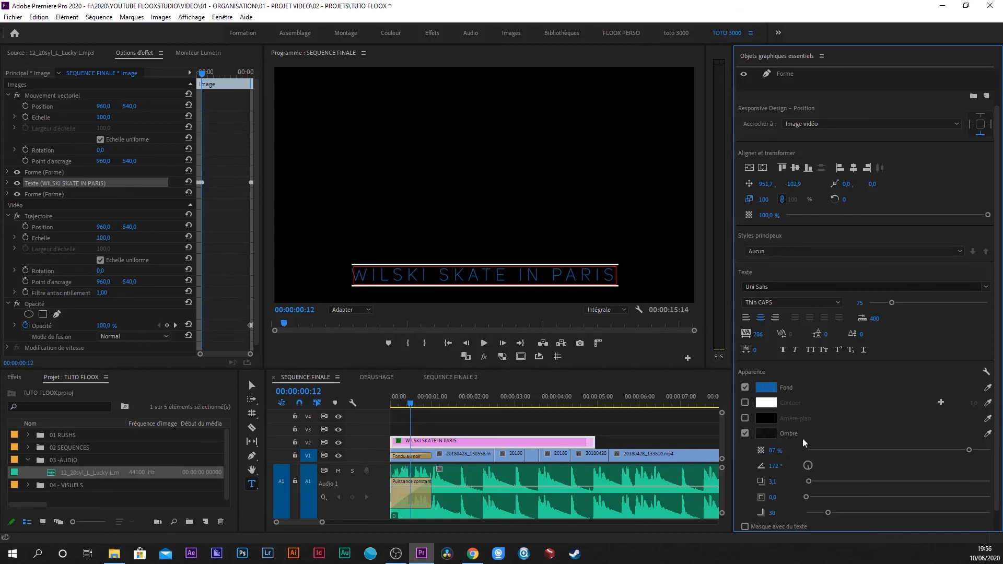
- Try a white outline on the caption text, then turn the outline off
{"action": "scroll", "coordinate": [798, 413], "scroll_direction": "down", "scroll_amount": 1}
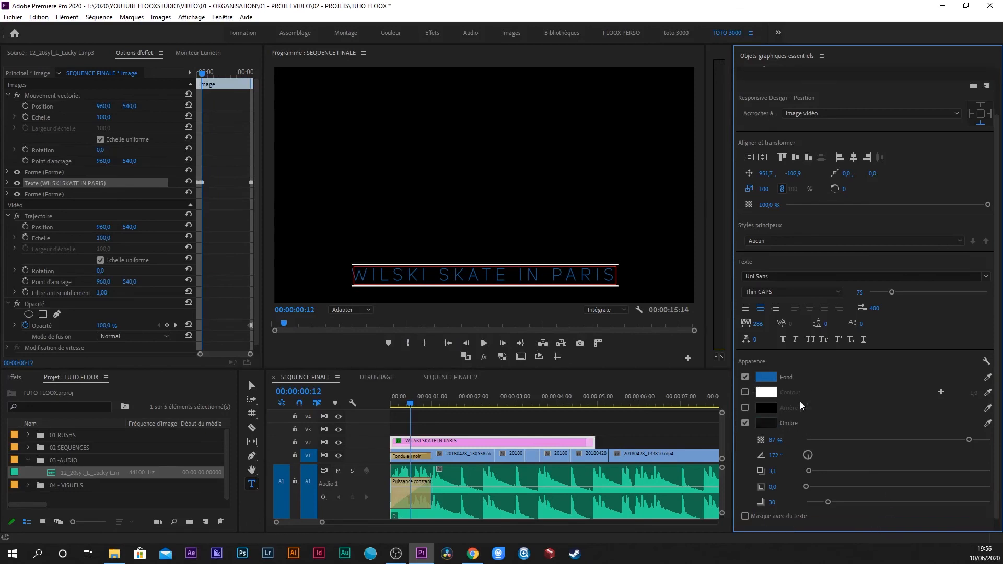
{"action": "left_click", "coordinate": [745, 393]}
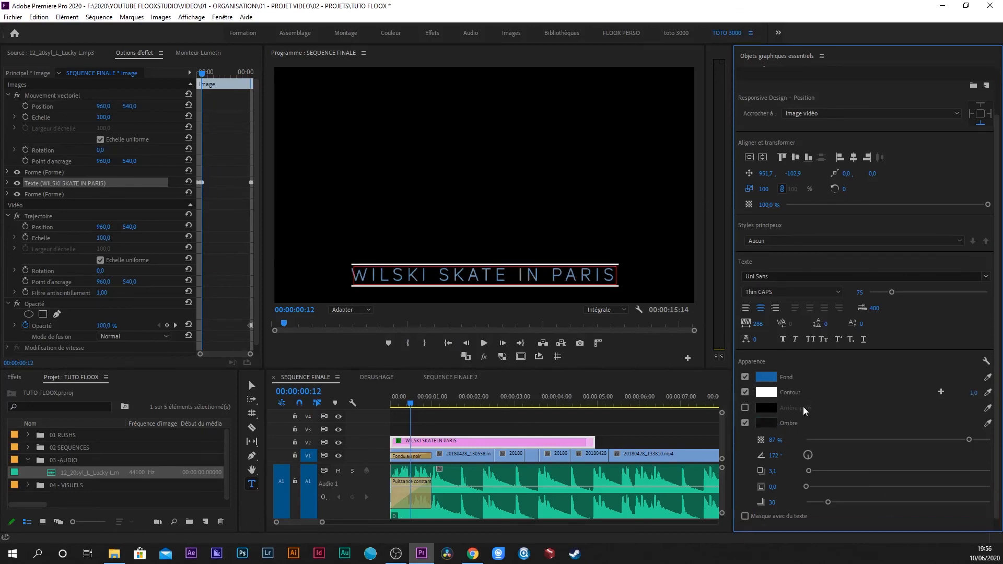
{"action": "left_click", "coordinate": [746, 392]}
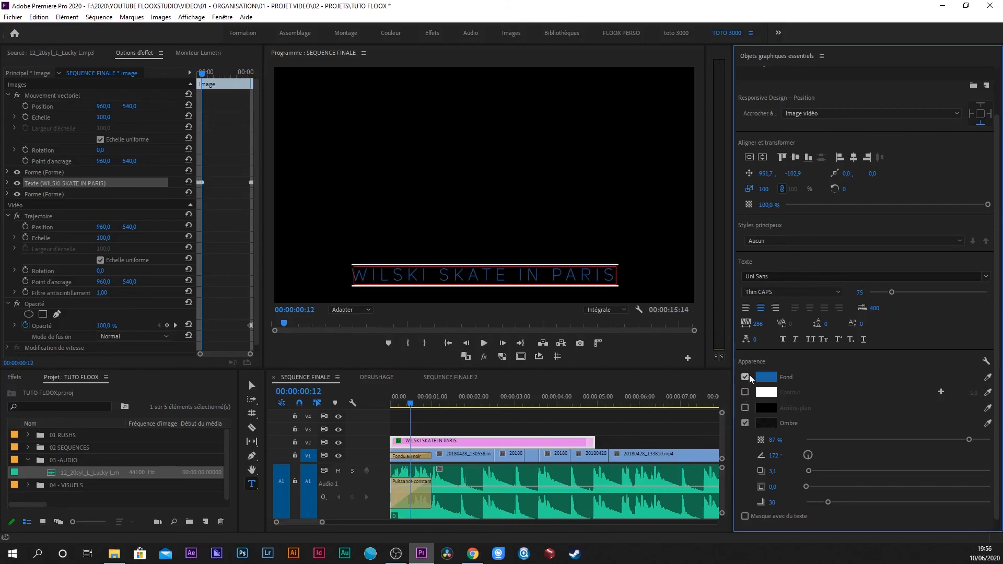
- Set the caption text's fill colour back to white
{"action": "left_click", "coordinate": [771, 385]}
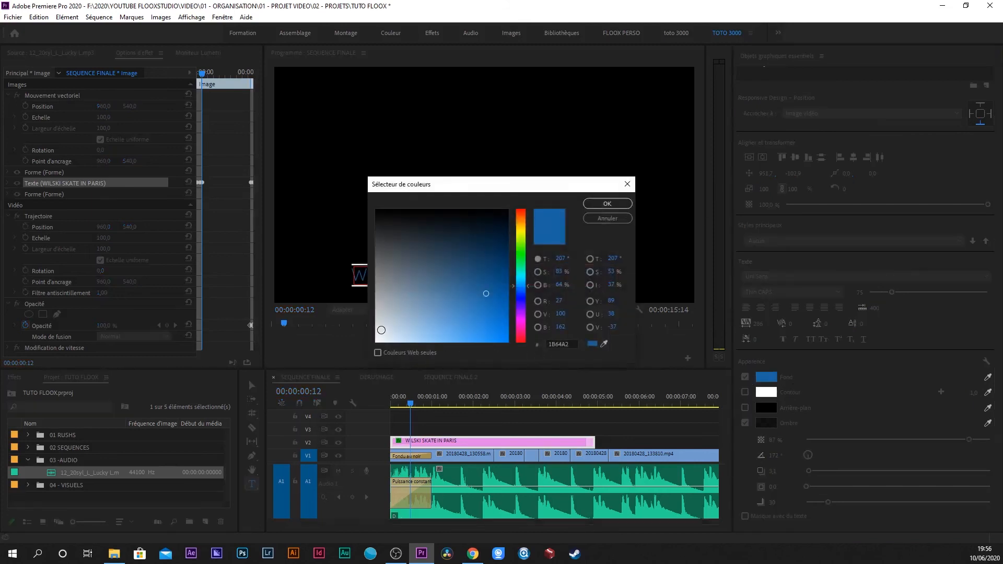
{"action": "left_click", "coordinate": [376, 341]}
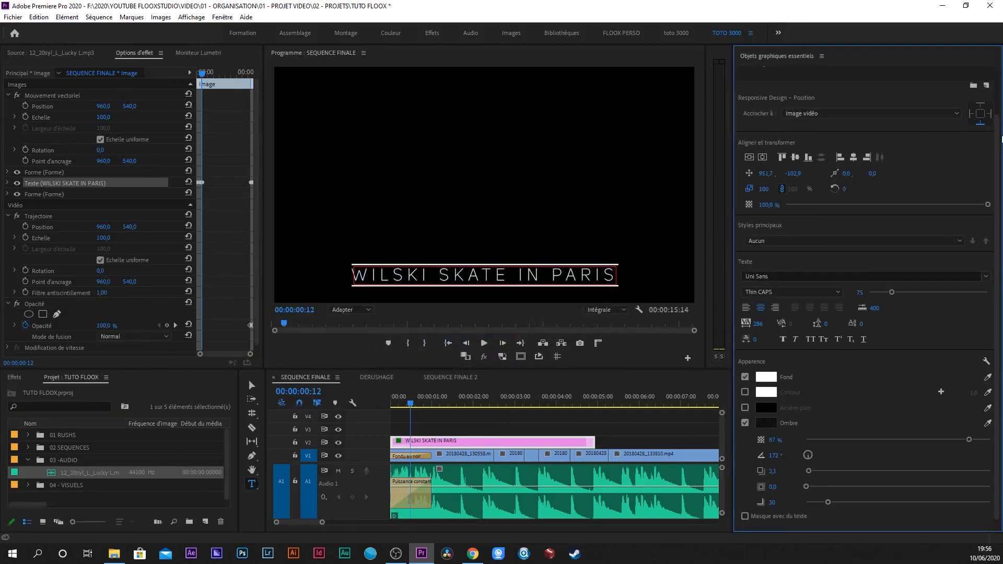
{"action": "left_click_drag", "start_coordinate": [995, 144], "coordinate": [993, 88]}
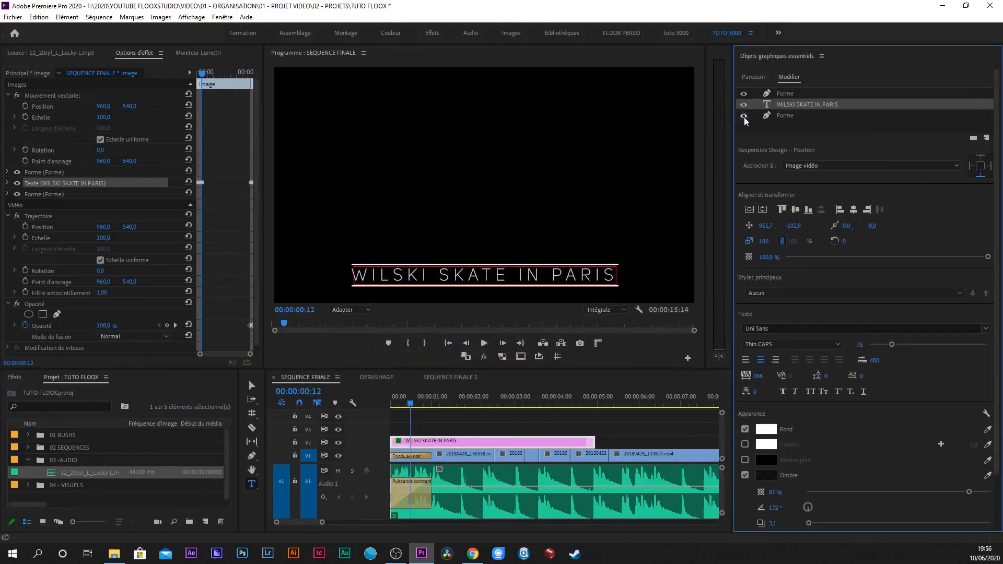